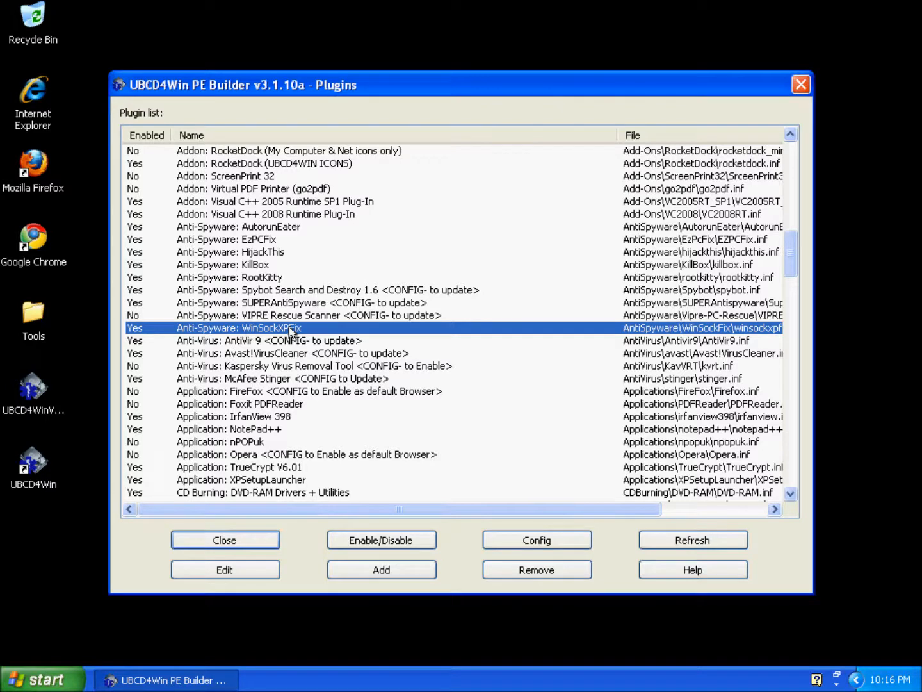
Step: Examine the plugin list, including the anti-virus, application, disk, driver and network plugins and which of them are enabled
{"action": "left_click", "coordinate": [237, 341]}
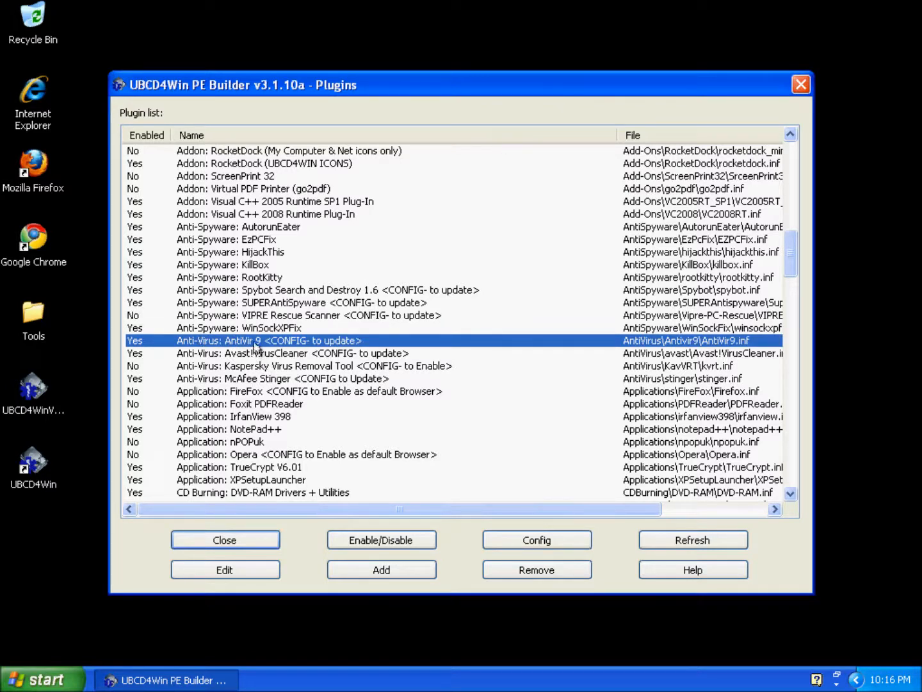
{"action": "left_click", "coordinate": [279, 353]}
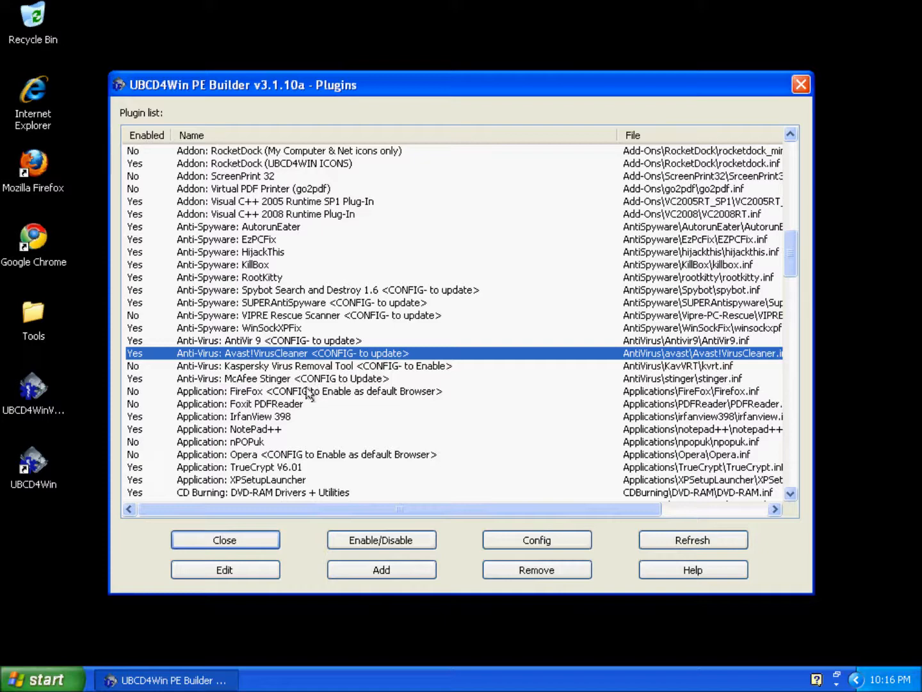
{"action": "left_click", "coordinate": [279, 392]}
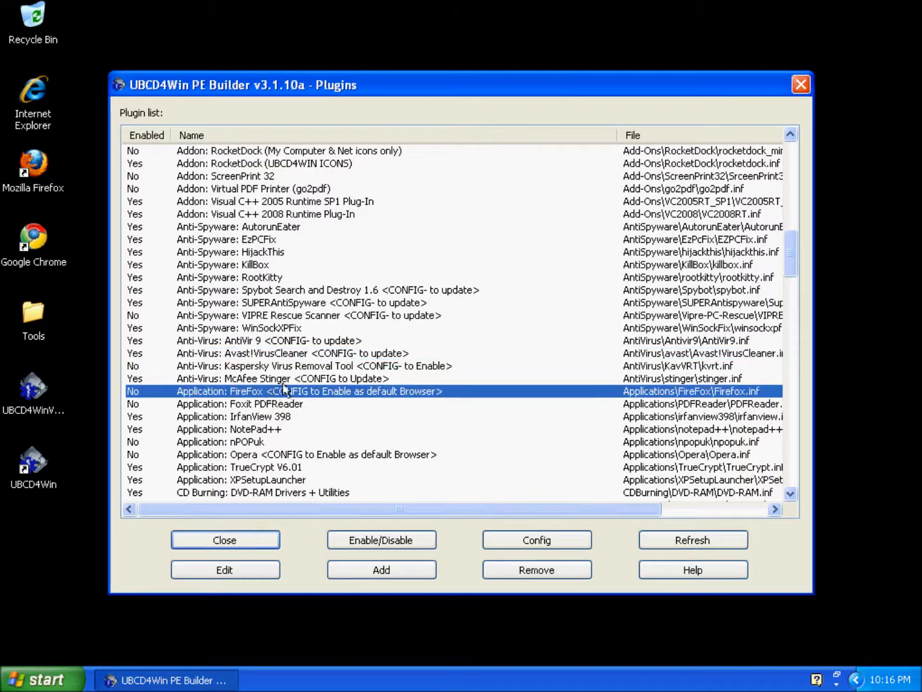
{"action": "scroll", "coordinate": [312, 426], "scroll_direction": "down", "scroll_amount": 7}
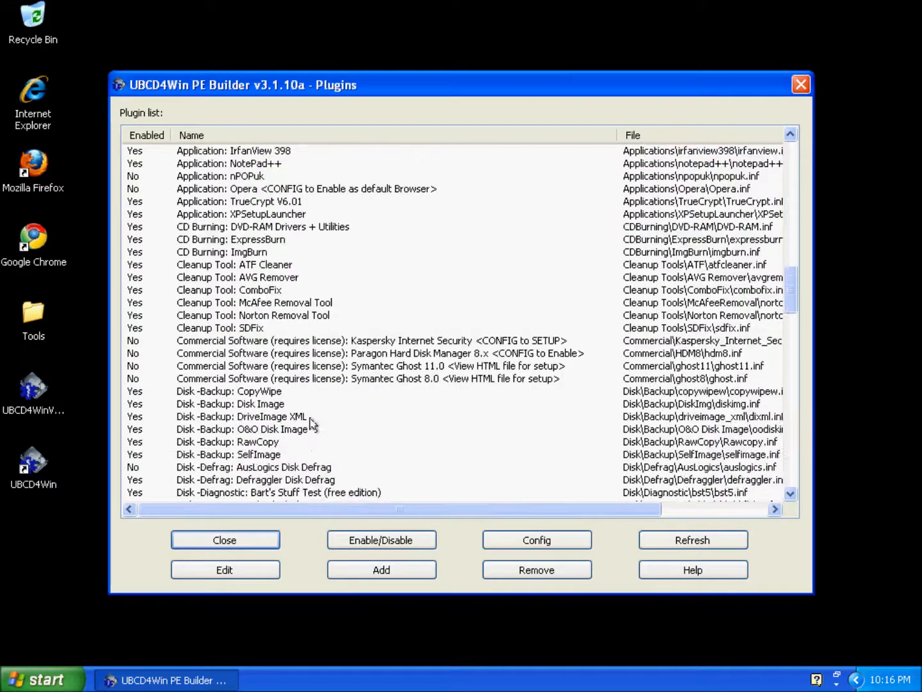
{"action": "scroll", "coordinate": [313, 424], "scroll_direction": "down", "scroll_amount": 20}
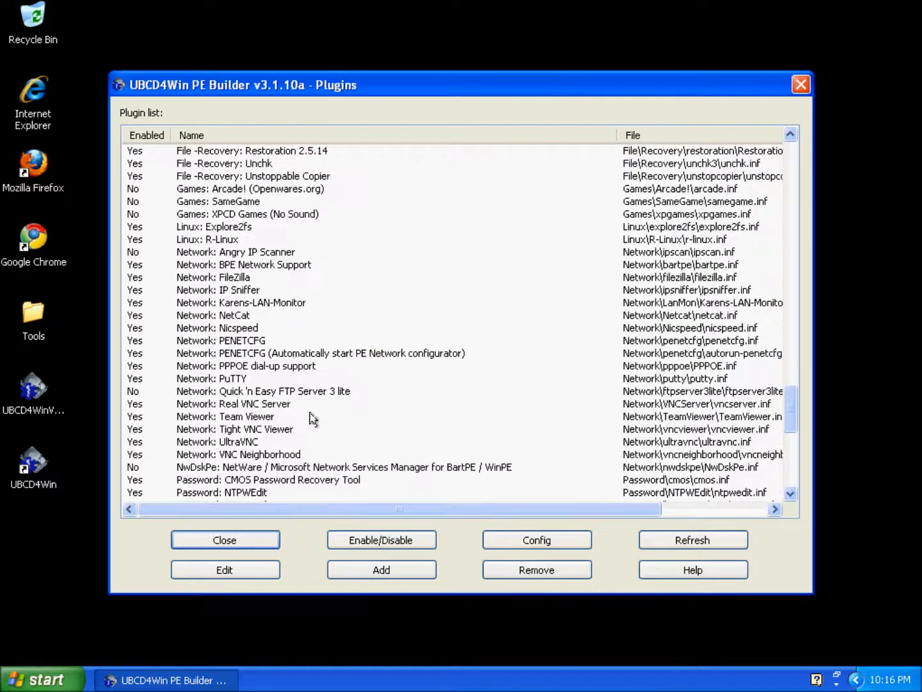
{"action": "scroll", "coordinate": [314, 413], "scroll_direction": "up", "scroll_amount": 6}
{"action": "scroll", "coordinate": [314, 423], "scroll_direction": "up", "scroll_amount": 8}
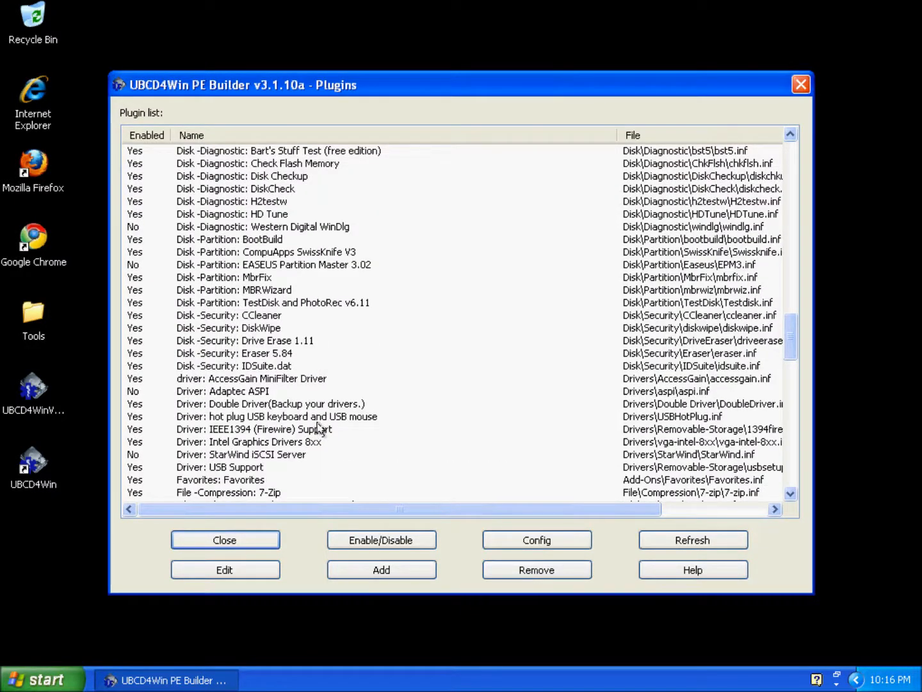
{"action": "scroll", "coordinate": [322, 431], "scroll_direction": "up", "scroll_amount": 11}
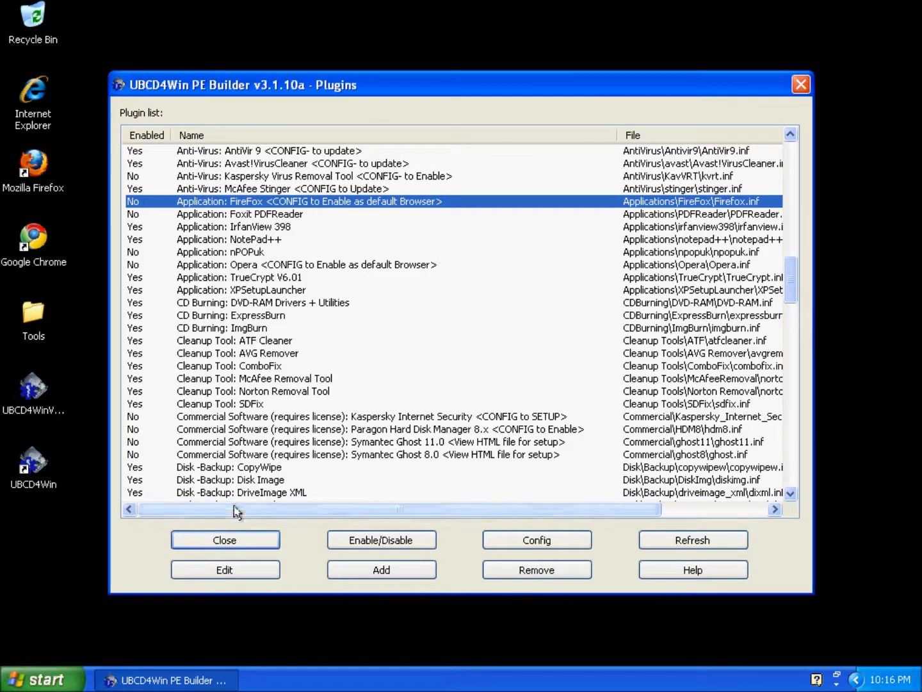
Step: Close the plugin list and start the ISO build, creating the missing BartPE output directory and accepting the Windows license
{"action": "left_click", "coordinate": [238, 540]}
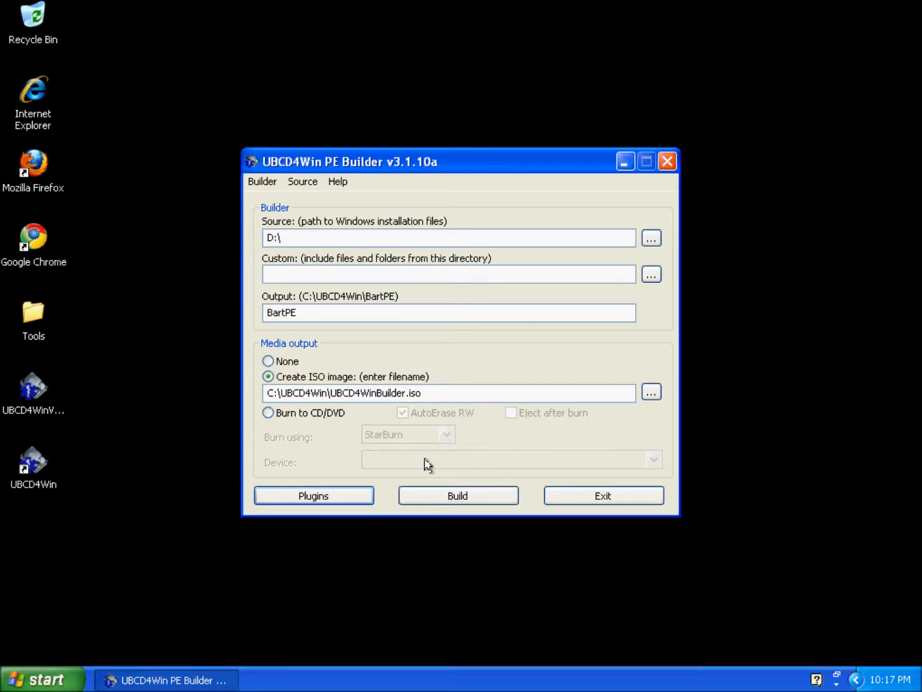
{"action": "left_click", "coordinate": [458, 494]}
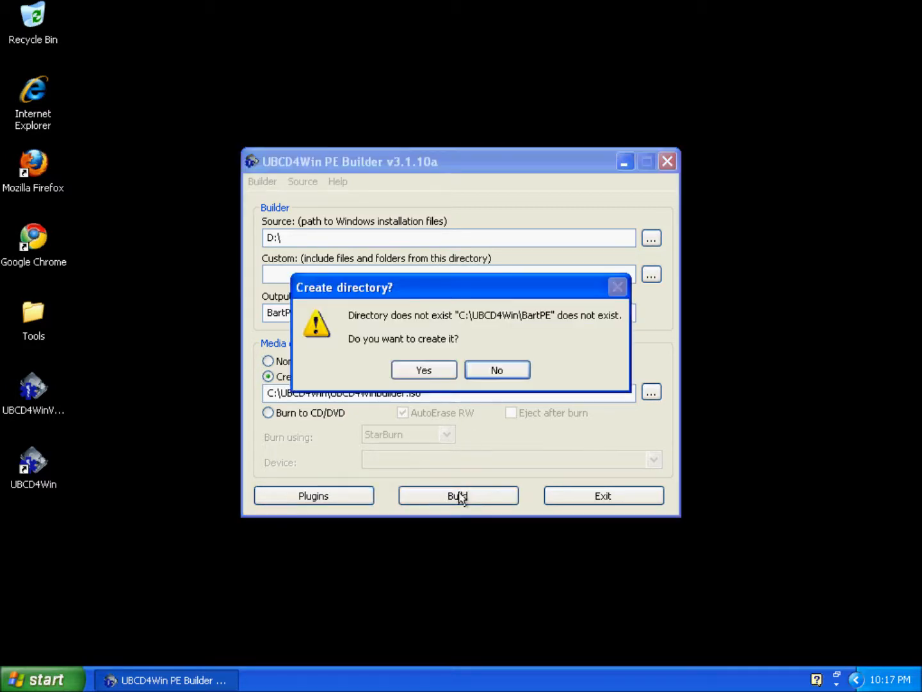
{"action": "left_click", "coordinate": [428, 377]}
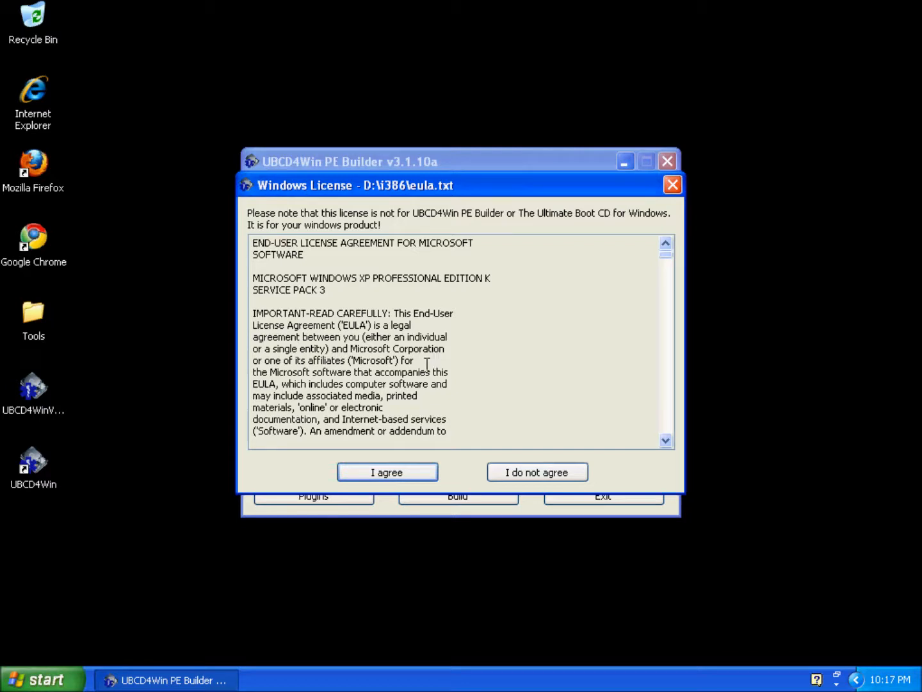
{"action": "left_click", "coordinate": [383, 474]}
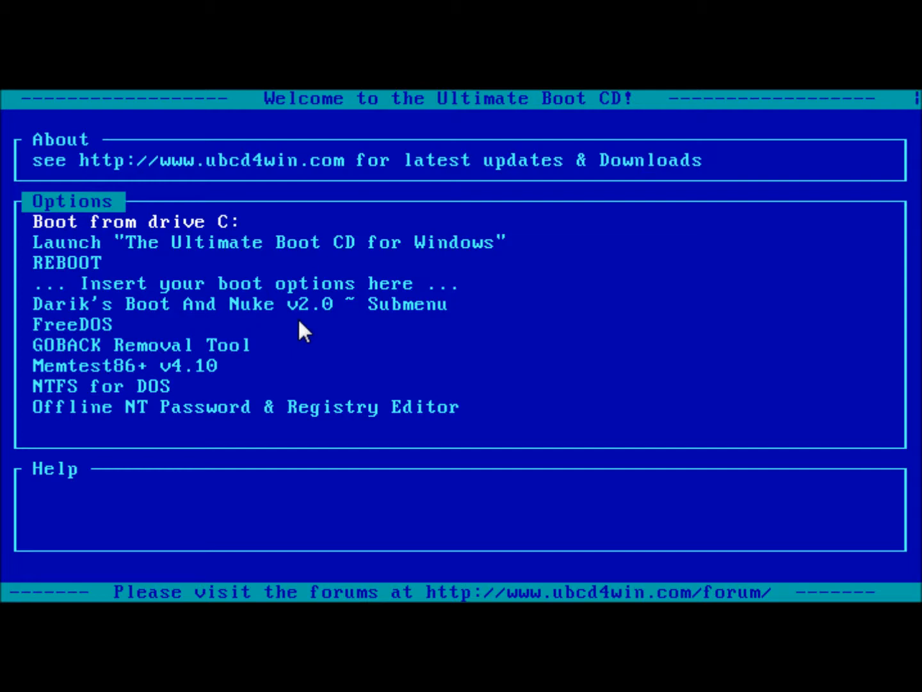
Step: Boot into "The Ultimate Boot CD for Windows" from the boot options
{"action": "key", "text": "Down"}
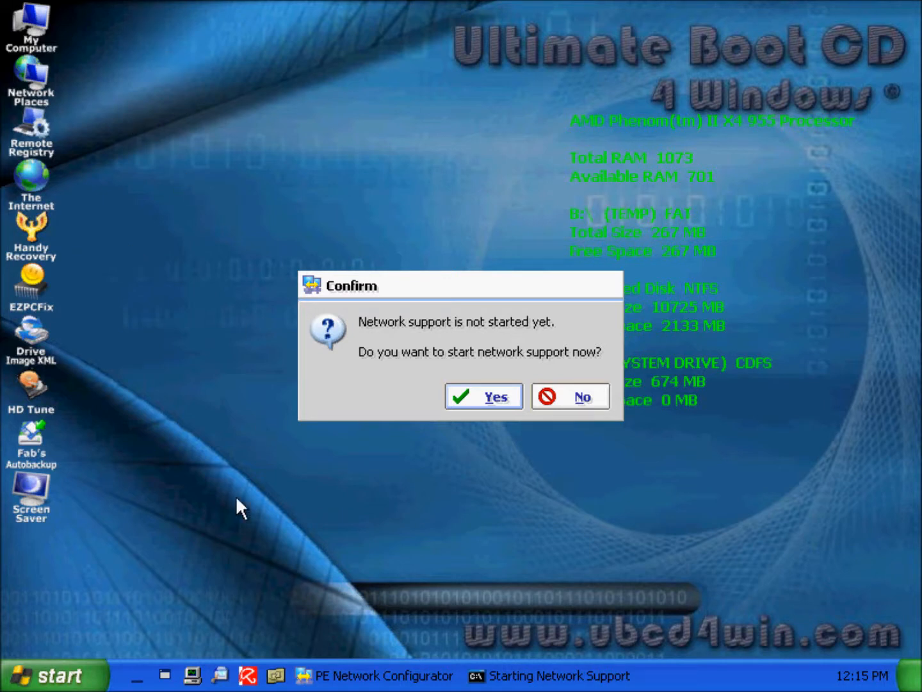
{"action": "left_click", "coordinate": [36, 666]}
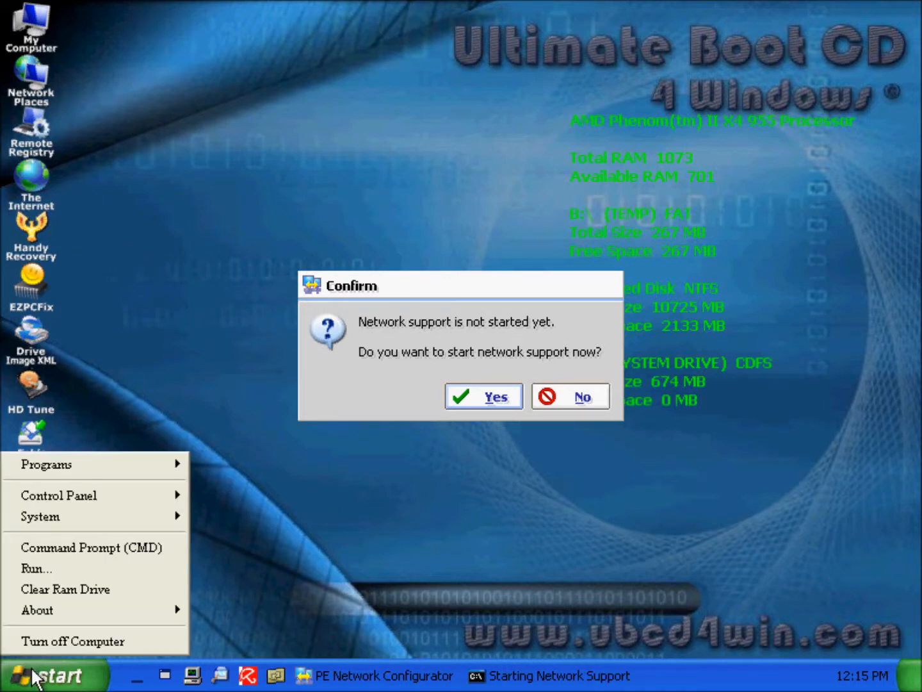
{"action": "mouse_move", "coordinate": [100, 465]}
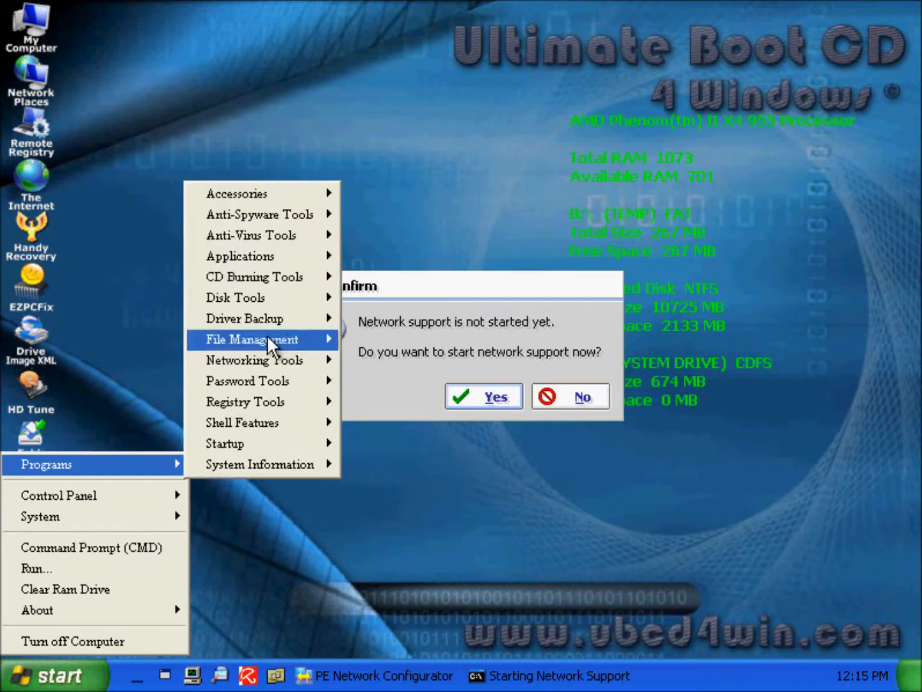
{"action": "mouse_move", "coordinate": [302, 208]}
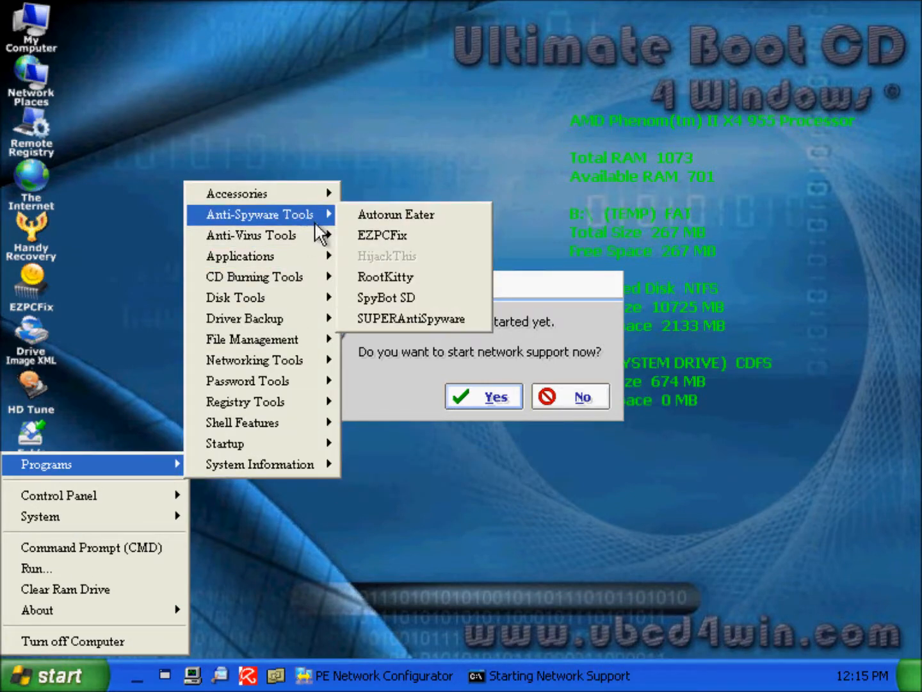
{"action": "mouse_move", "coordinate": [306, 234]}
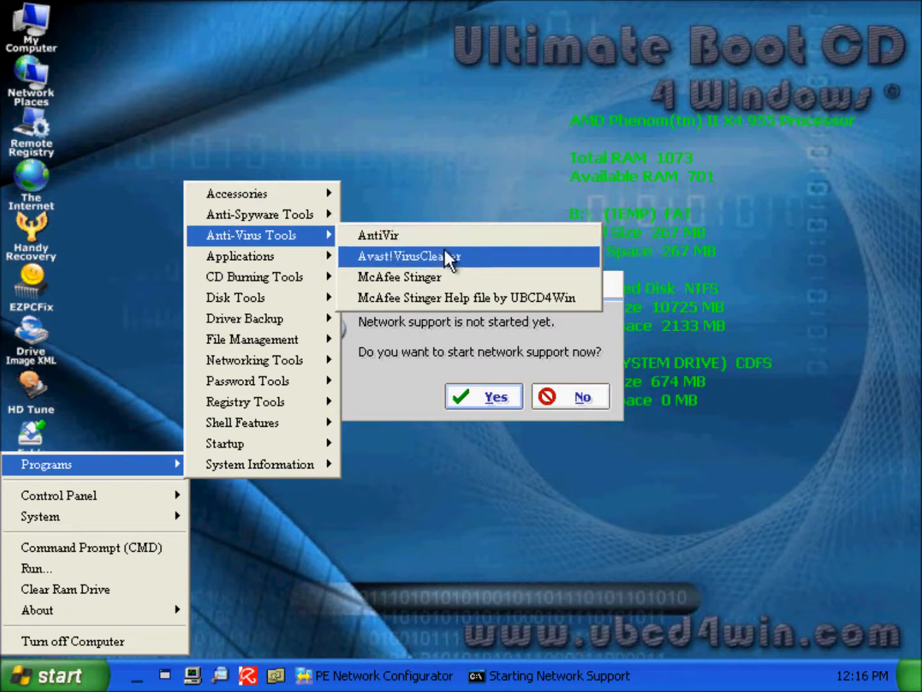
{"action": "left_click", "coordinate": [499, 170]}
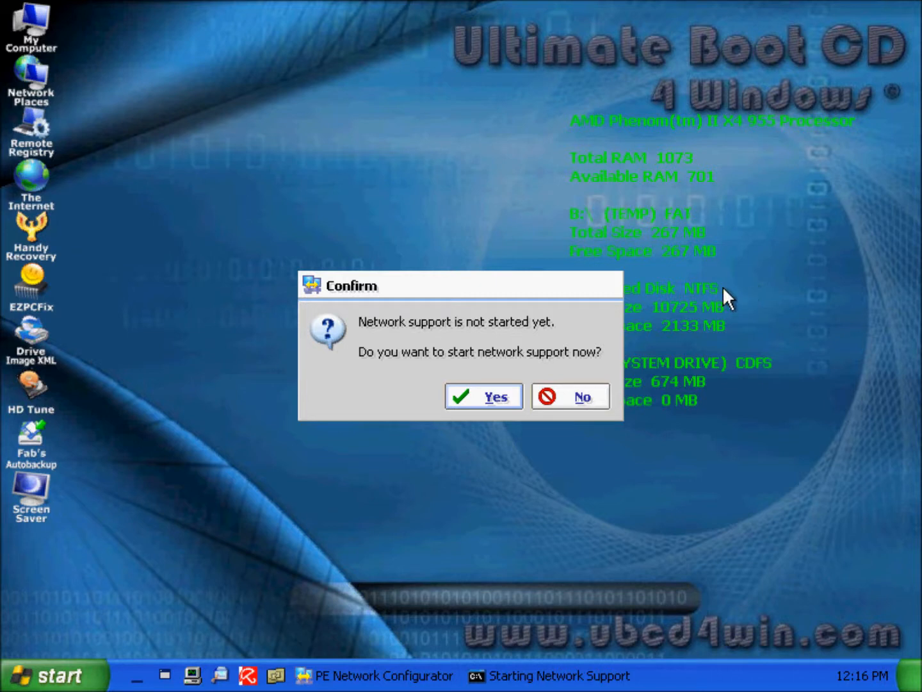
Step: Start network support with the Dynamic IP Address (DHCP) profile and accept the adapter's automatic IP address settings
{"action": "left_click", "coordinate": [487, 388]}
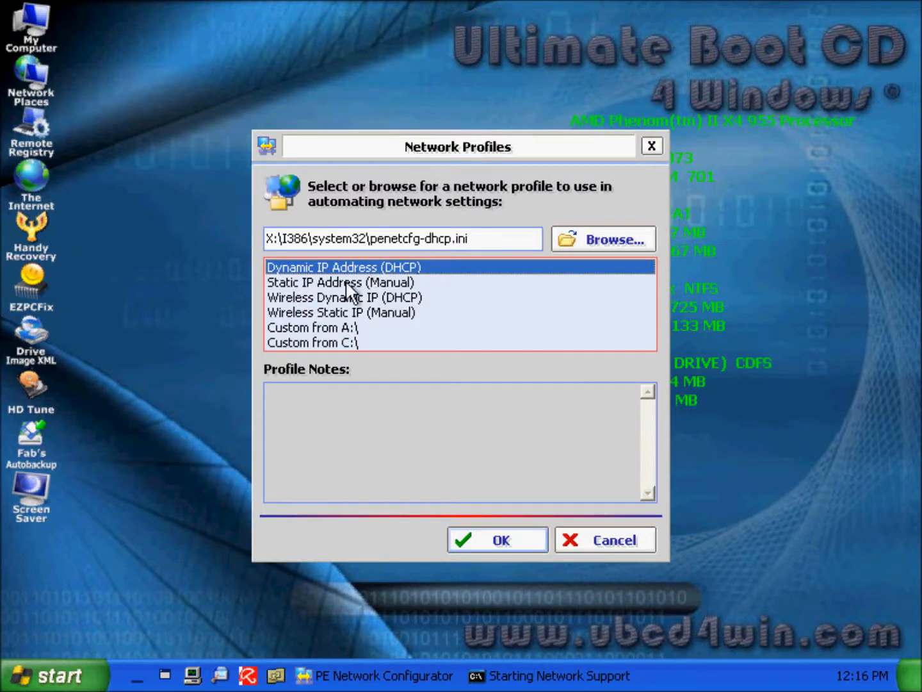
{"action": "left_click", "coordinate": [516, 542]}
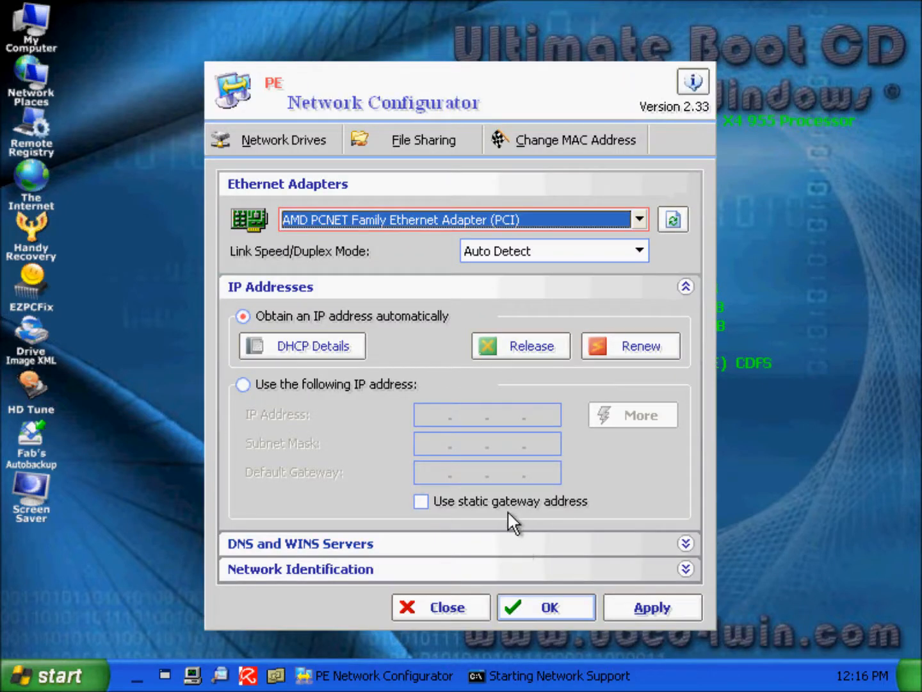
{"action": "left_click", "coordinate": [545, 606]}
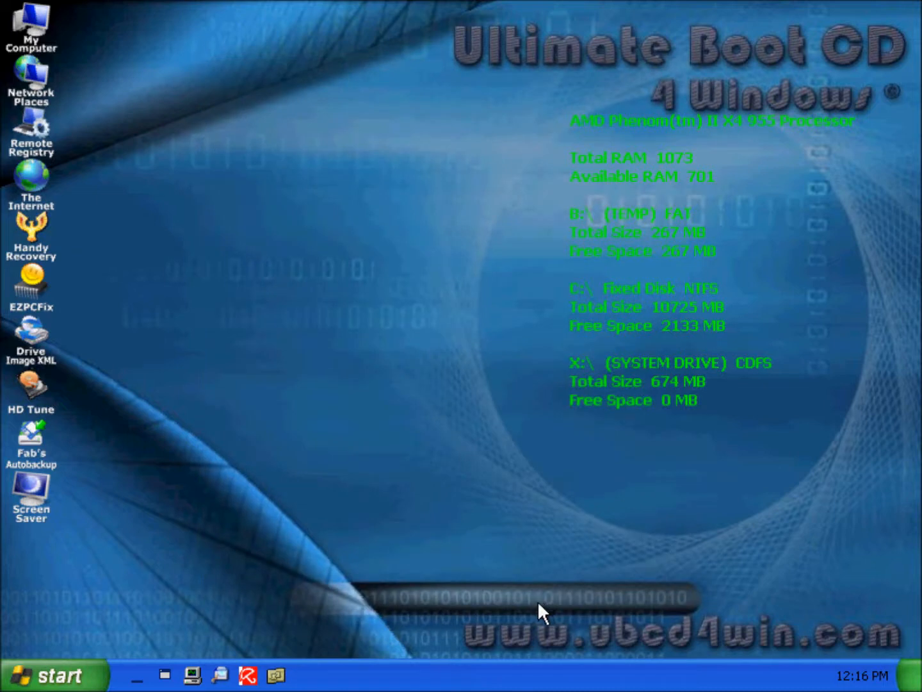
Step: Open a command prompt and run ipconfig to check the network adapter's IP configuration
{"action": "left_click", "coordinate": [78, 676]}
{"action": "left_click", "coordinate": [127, 556]}
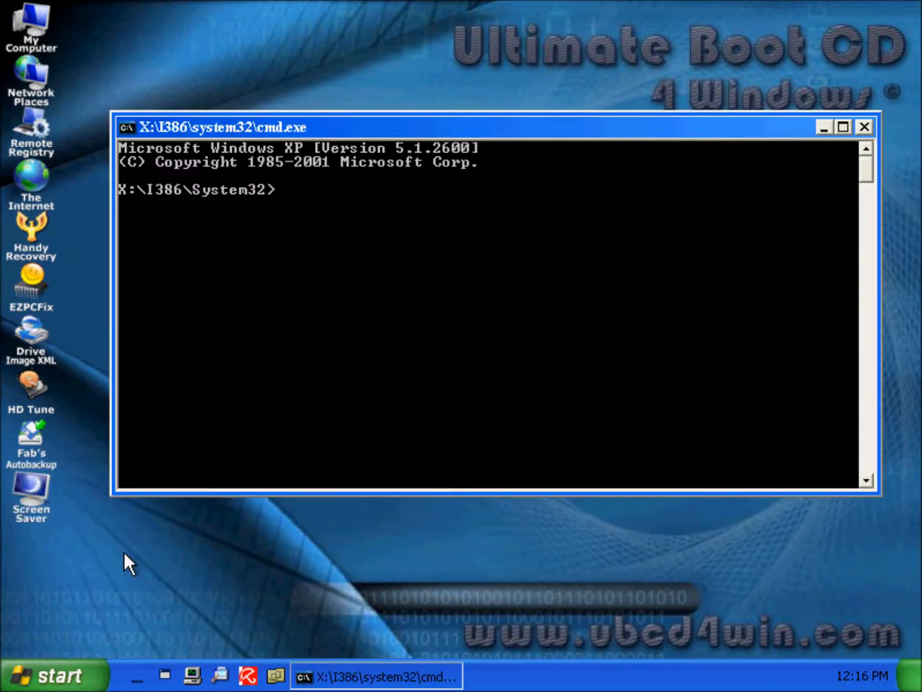
{"action": "type", "text": "ipconfig"}
{"action": "key", "text": "Return"}
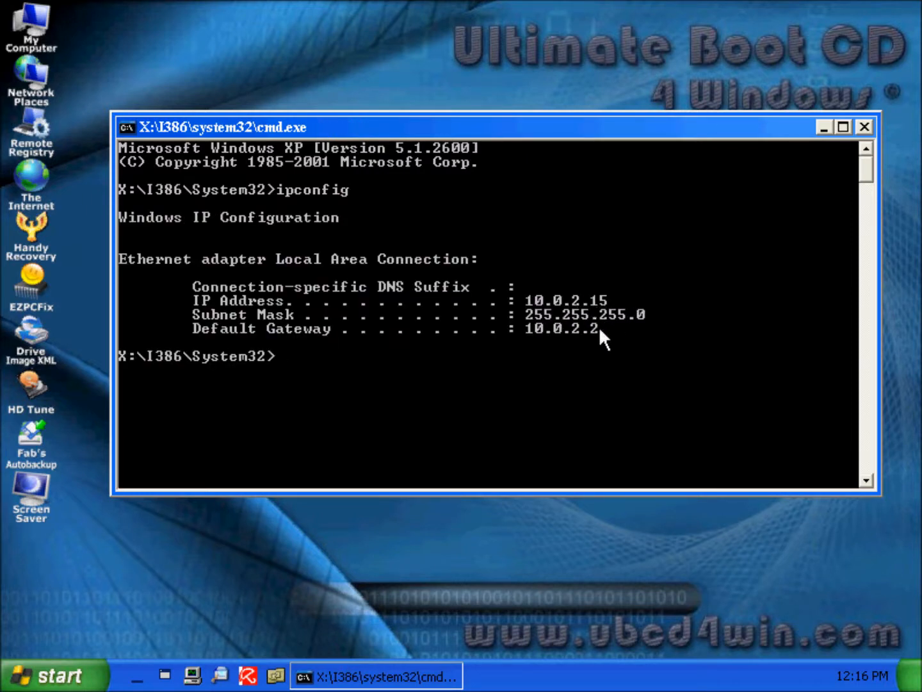
Step: Test the internet connection by running ping google.com, and close the command prompt
{"action": "type", "text": "ping google"}
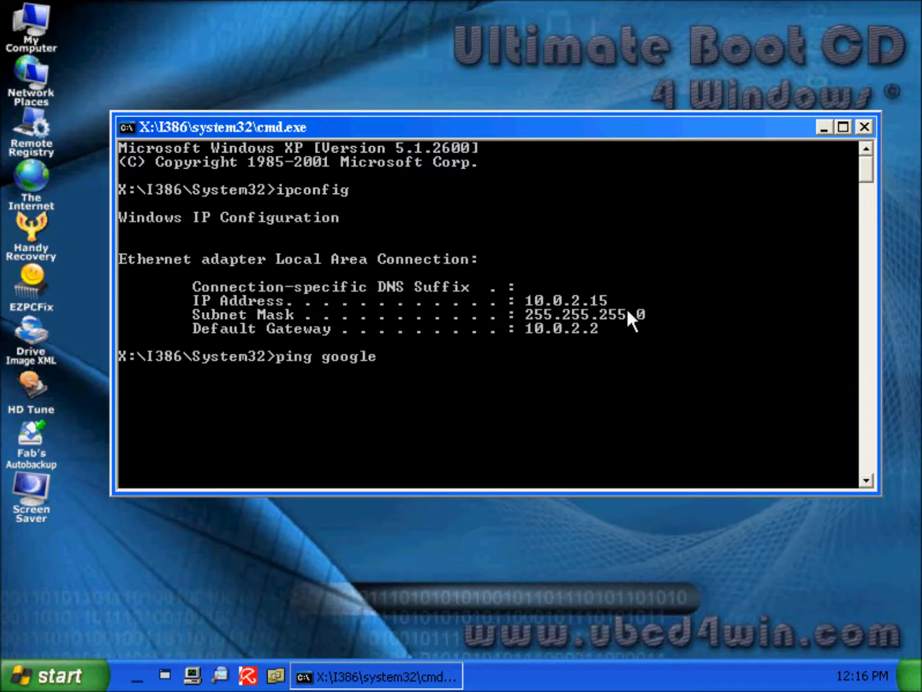
{"action": "type", "text": ".com"}
{"action": "key", "text": "Return"}
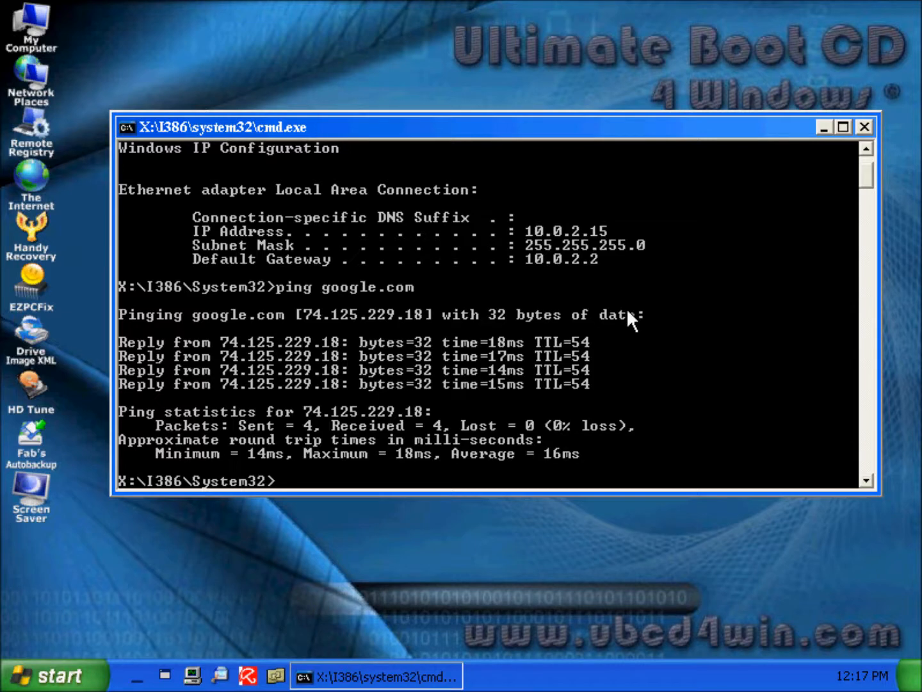
{"action": "left_click", "coordinate": [865, 128]}
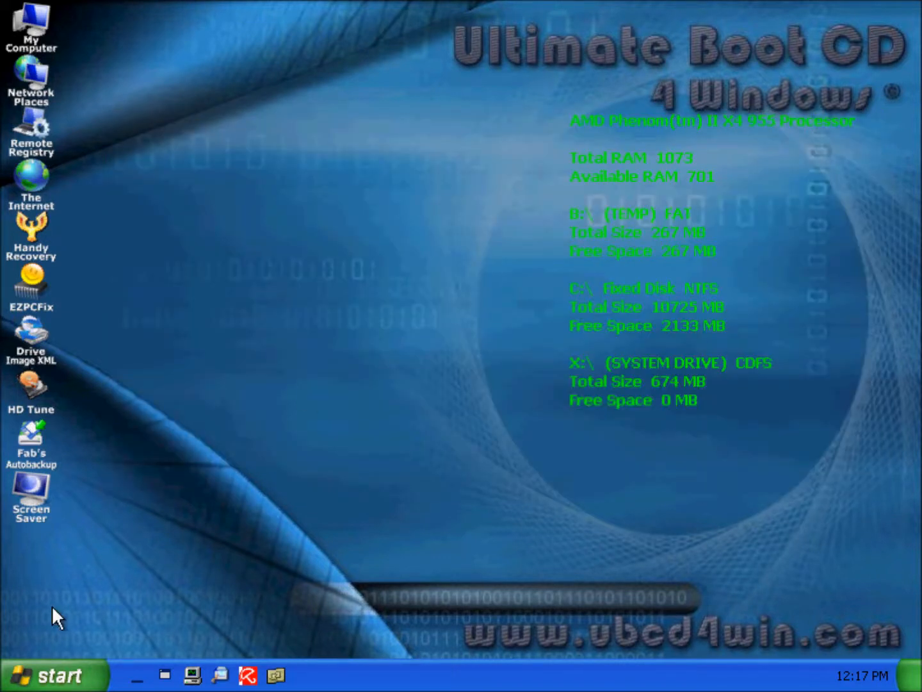
Step: Launch Internet Explorer from the boot environment's applications
{"action": "left_click", "coordinate": [70, 673]}
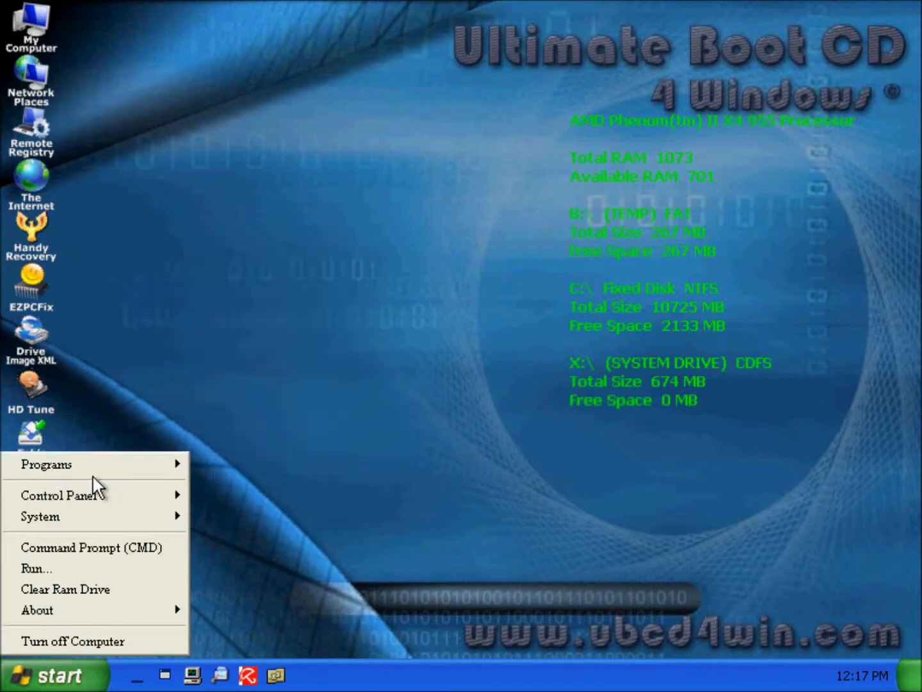
{"action": "mouse_move", "coordinate": [92, 472]}
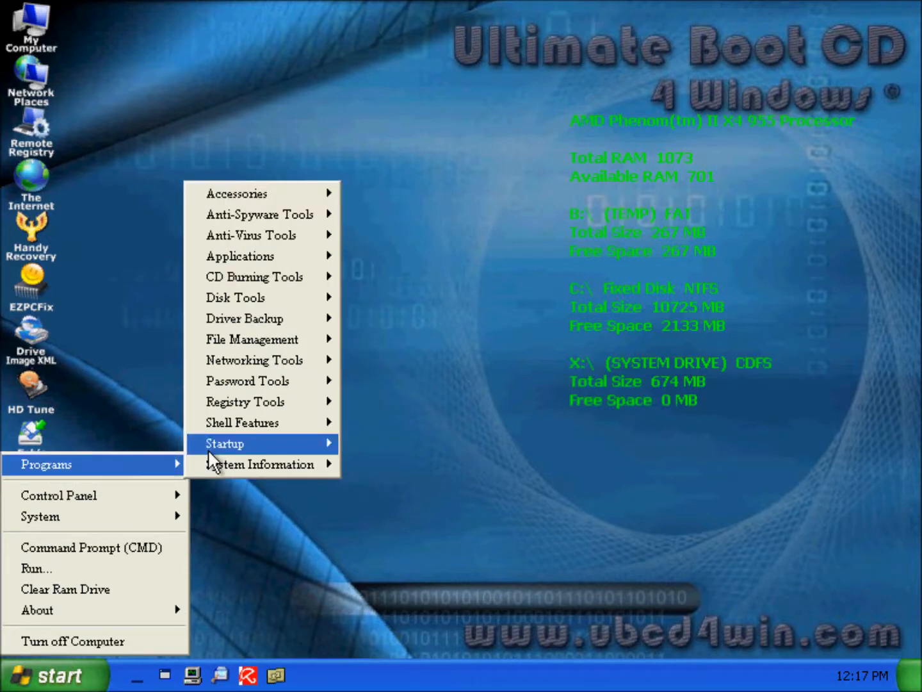
{"action": "mouse_move", "coordinate": [255, 318]}
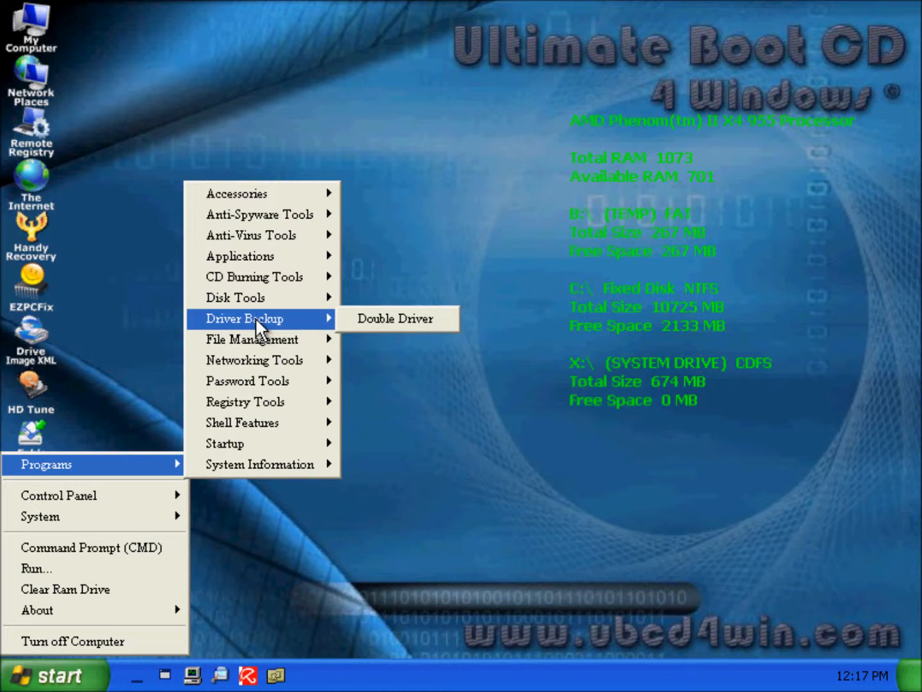
{"action": "mouse_move", "coordinate": [267, 256]}
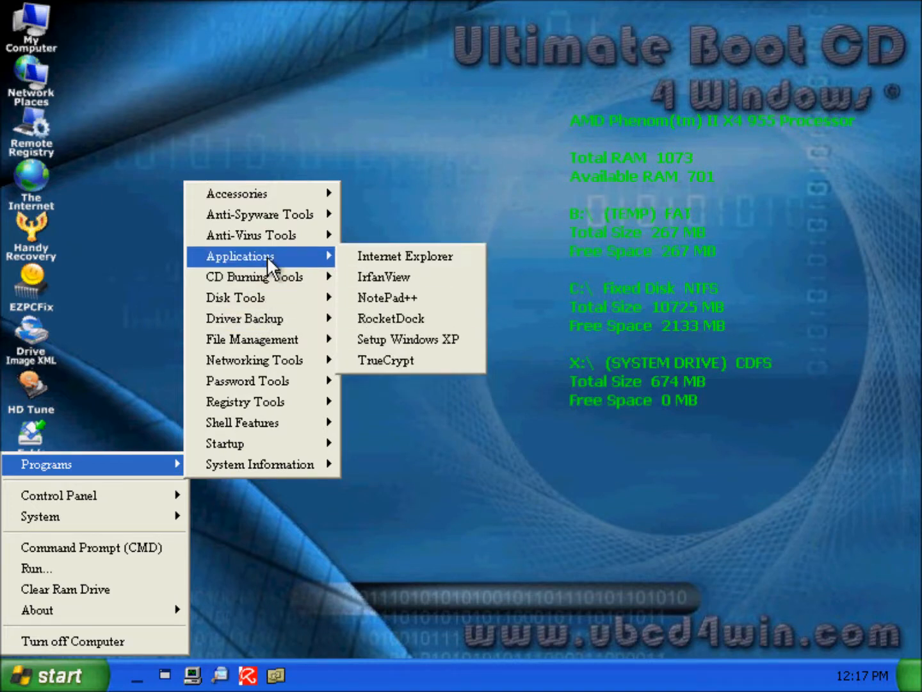
{"action": "left_click", "coordinate": [455, 255]}
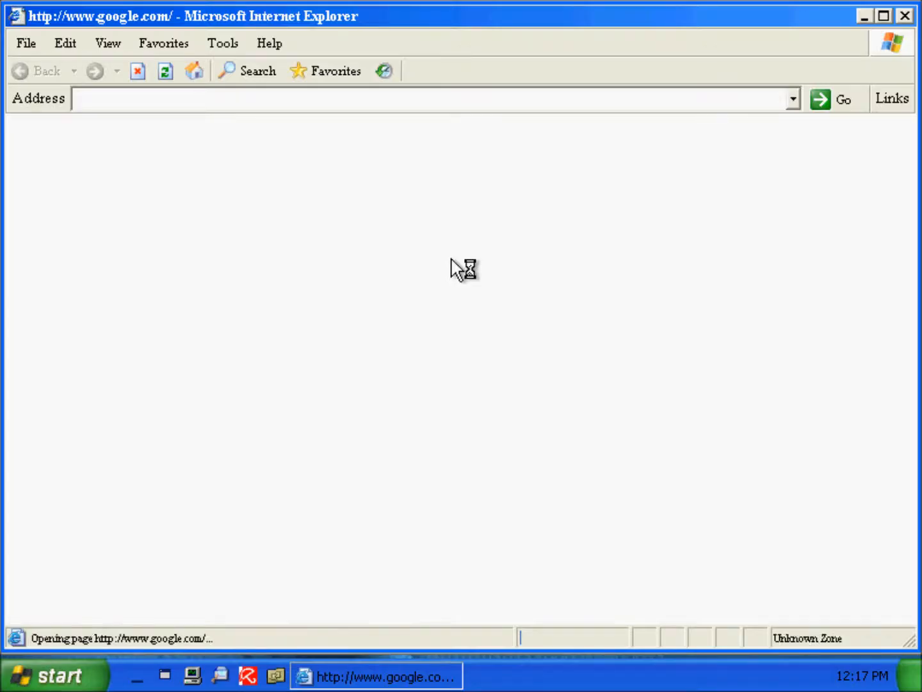
Step: Search Google for combofix
{"action": "left_click", "coordinate": [292, 101]}
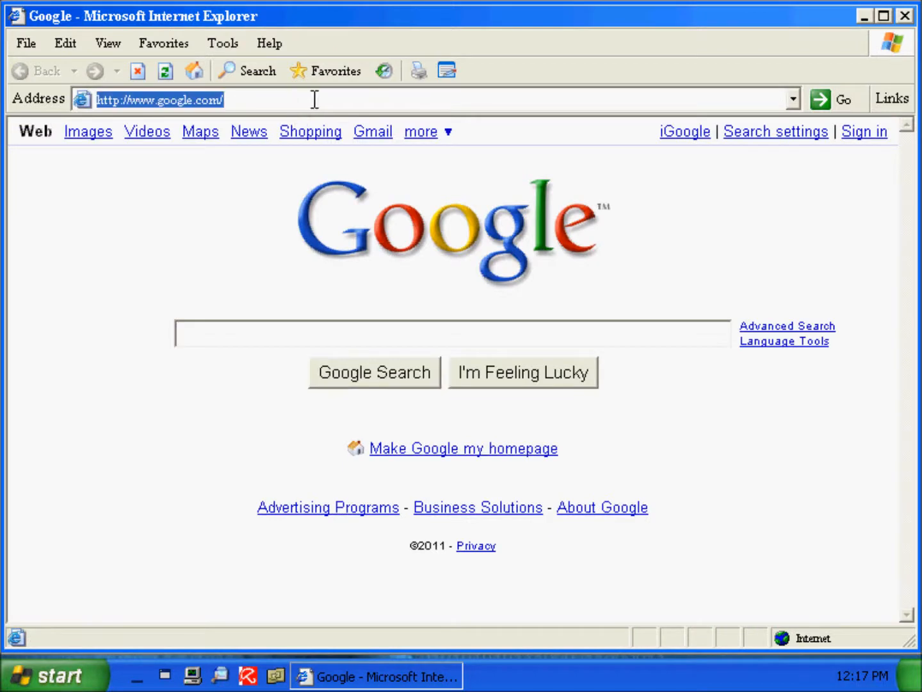
{"action": "left_click", "coordinate": [238, 336]}
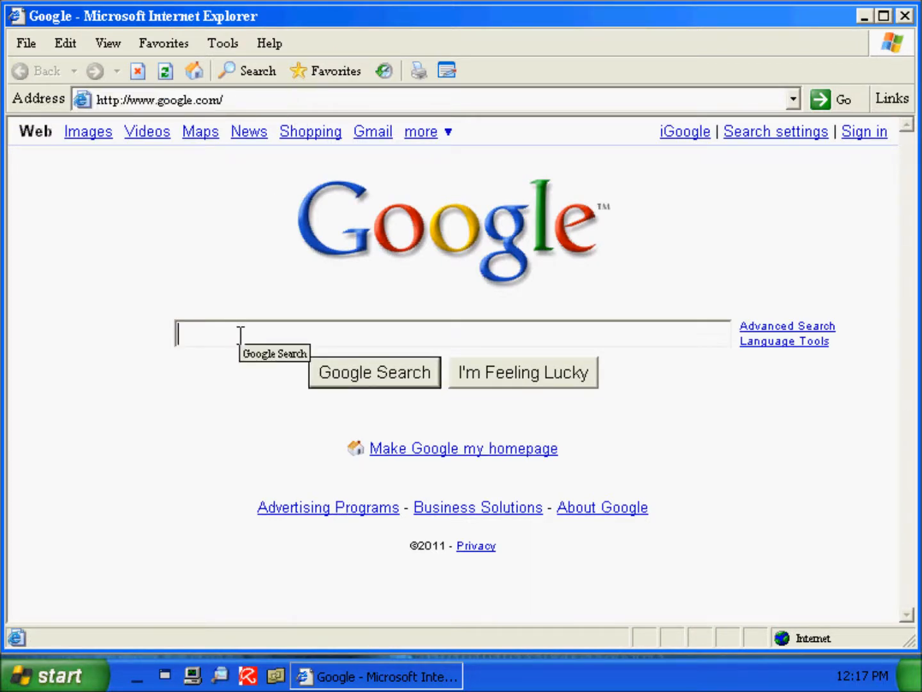
{"action": "type", "text": "combofix"}
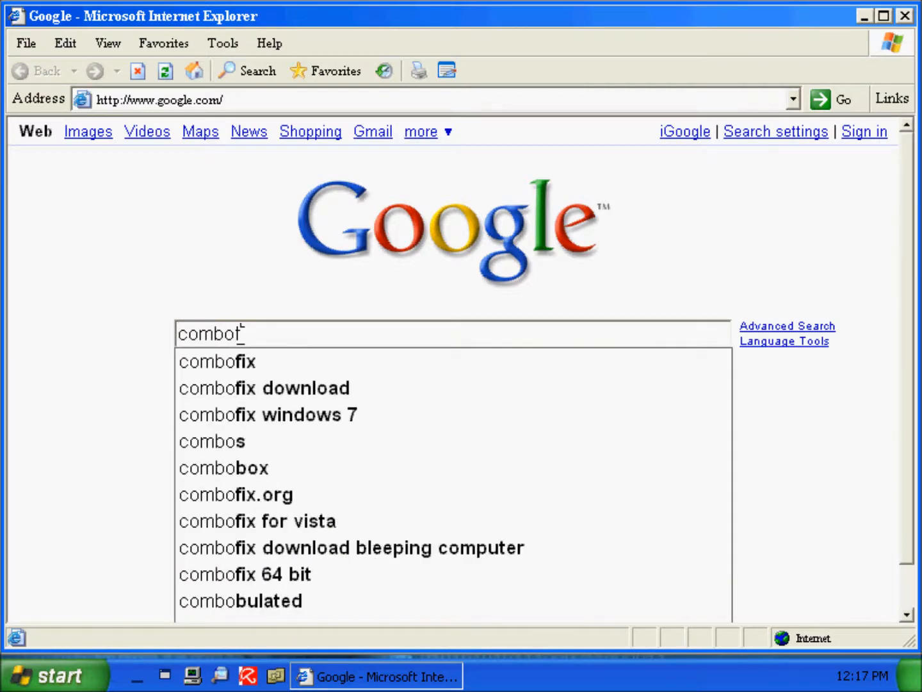
{"action": "key", "text": "Down"}
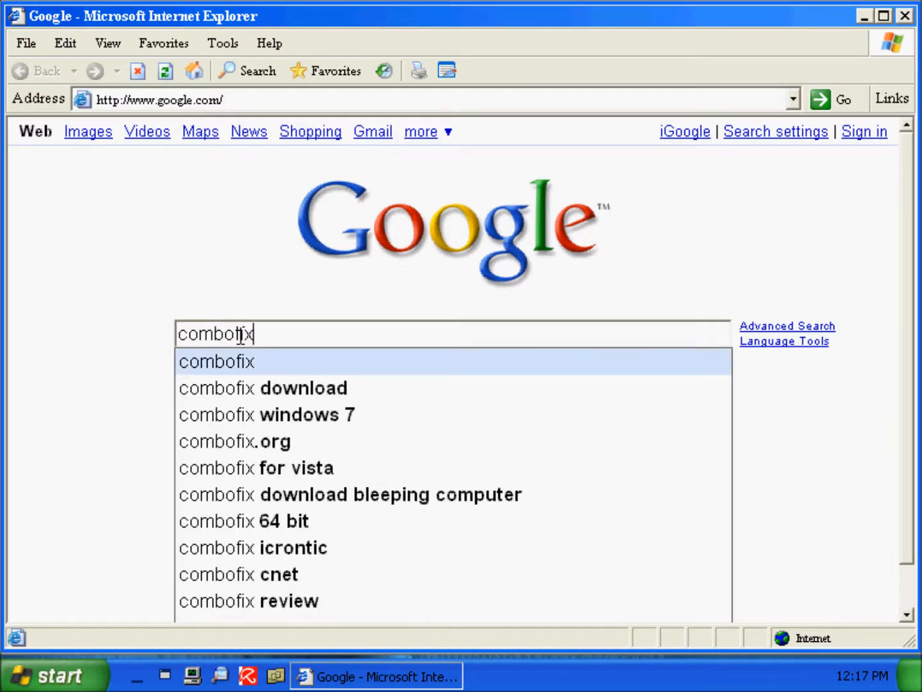
{"action": "key", "text": "Return"}
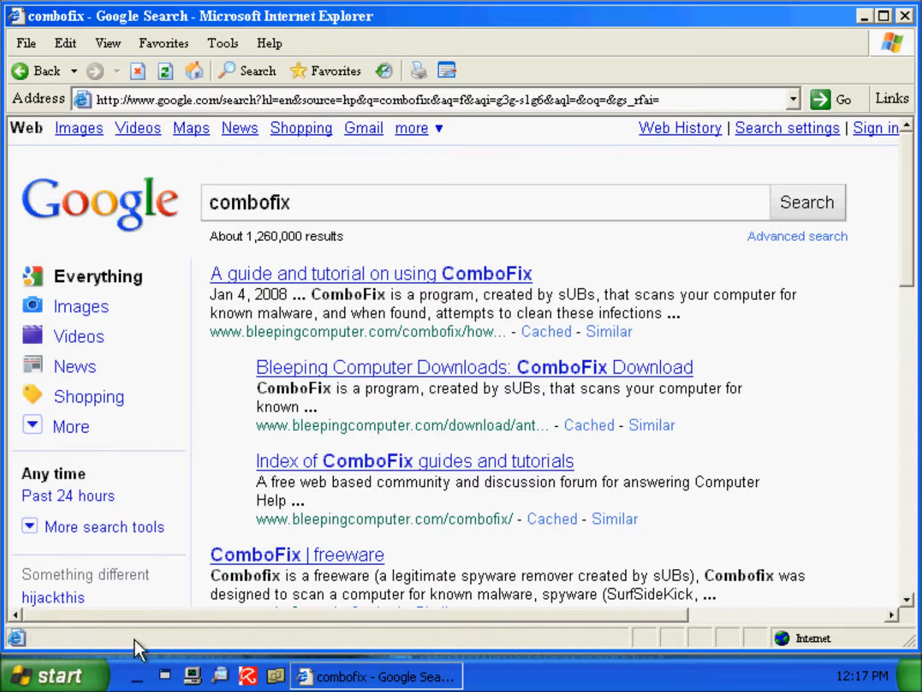
Step: Check which anti-spyware tools are included in the boot environment, and close the Internet Explorer window
{"action": "left_click", "coordinate": [77, 680]}
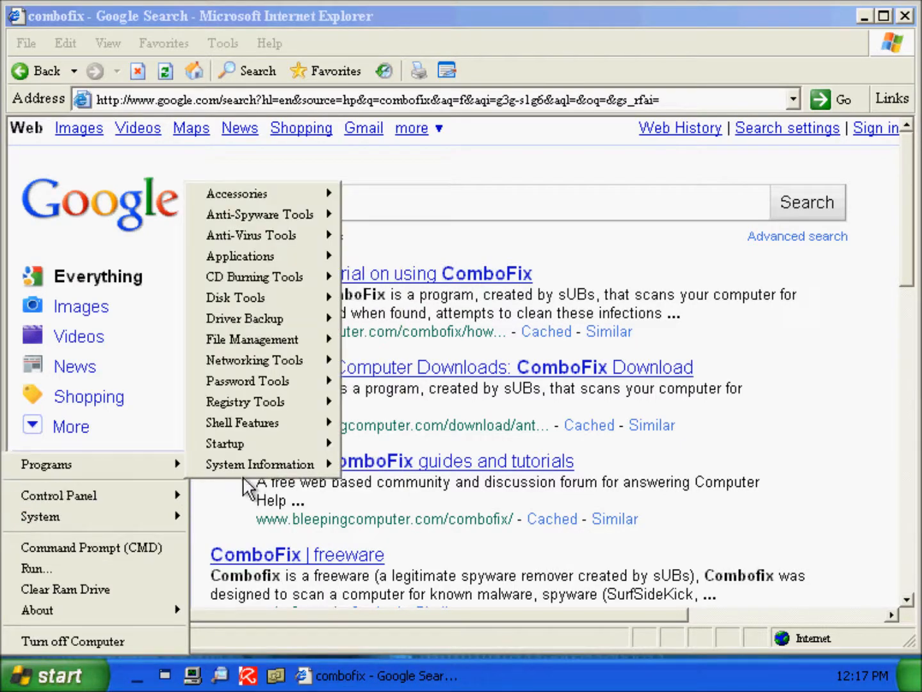
{"action": "mouse_move", "coordinate": [186, 471]}
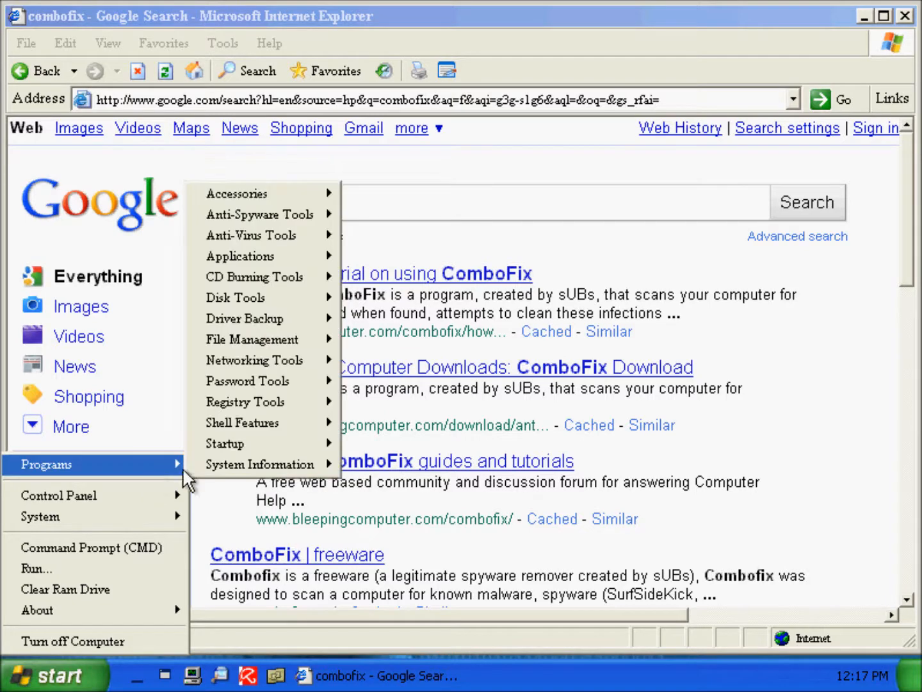
{"action": "mouse_move", "coordinate": [224, 281]}
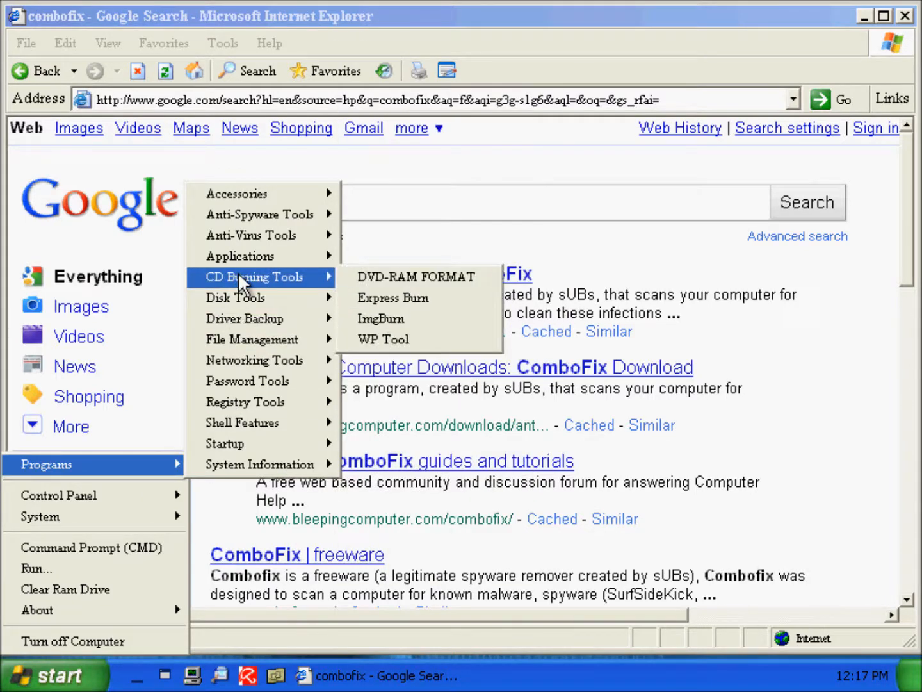
{"action": "mouse_move", "coordinate": [241, 237]}
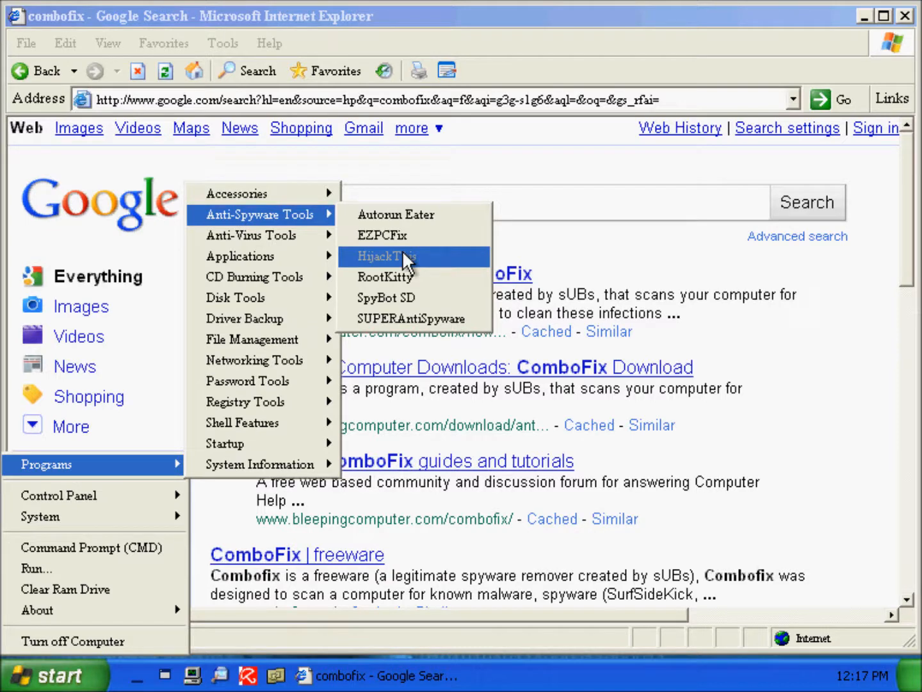
{"action": "left_click", "coordinate": [778, 319]}
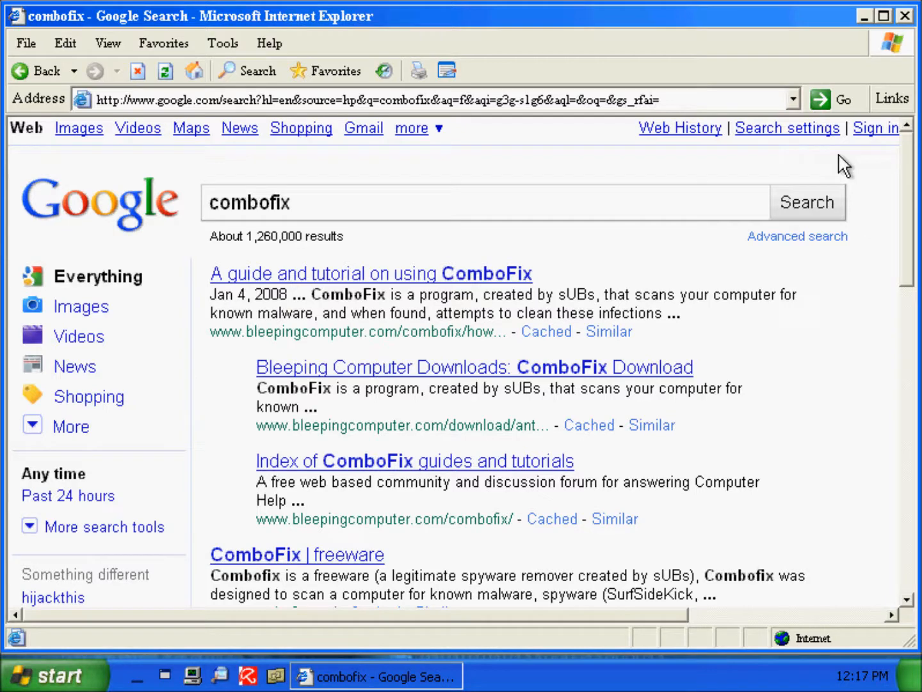
{"action": "left_click", "coordinate": [905, 15]}
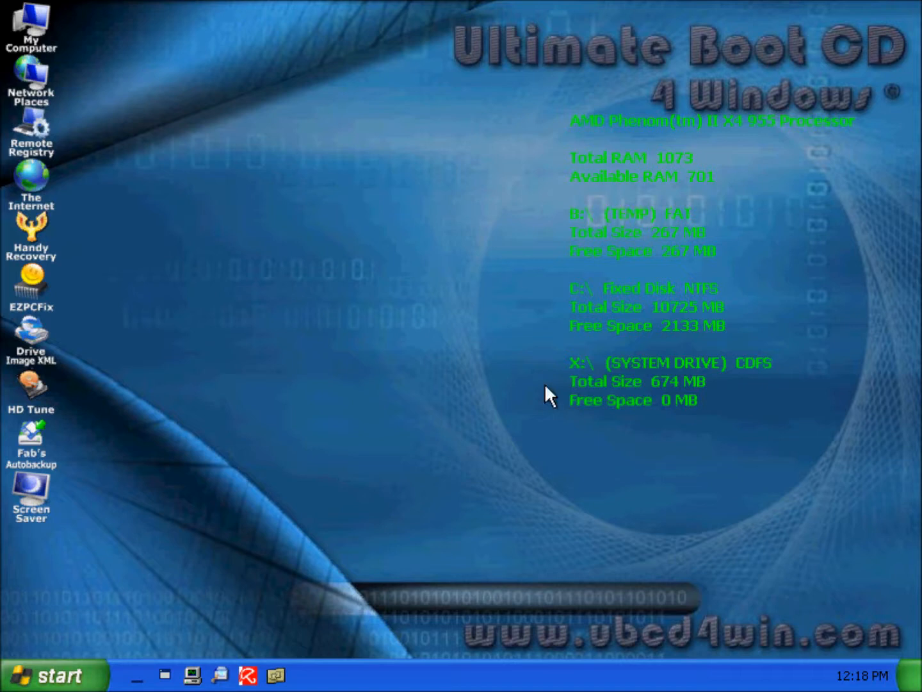
Step: Examine the registry tools included among the boot environment's programs without launching any of them
{"action": "left_click", "coordinate": [89, 663]}
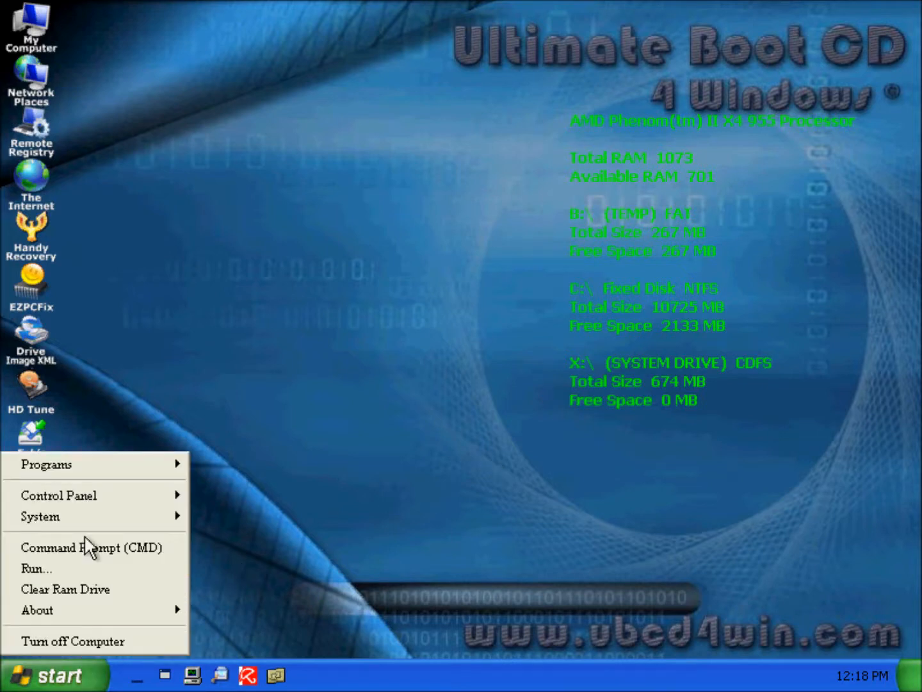
{"action": "mouse_move", "coordinate": [94, 470]}
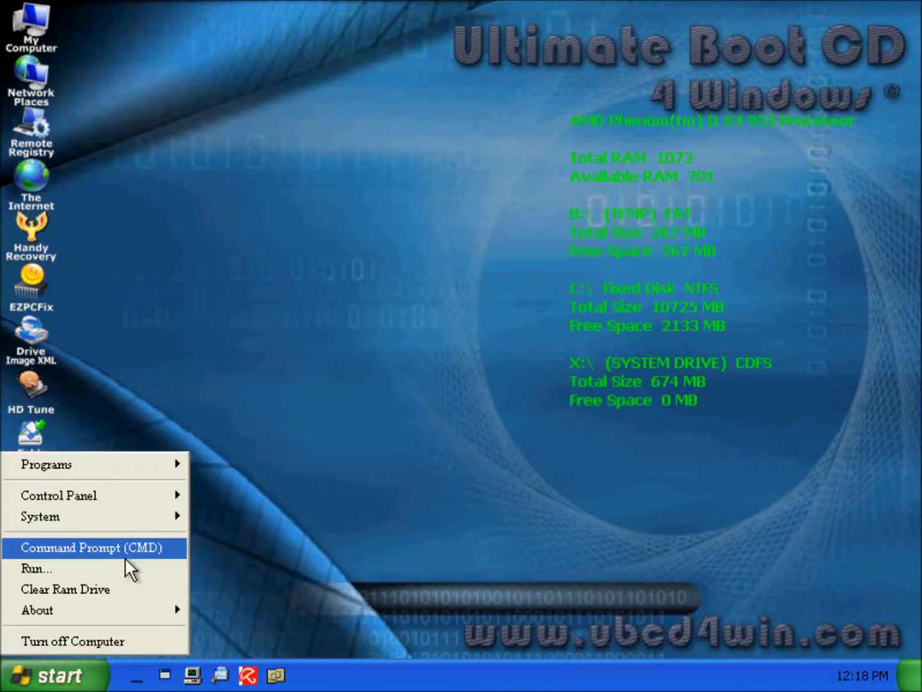
{"action": "mouse_move", "coordinate": [123, 601]}
{"action": "mouse_move", "coordinate": [125, 469]}
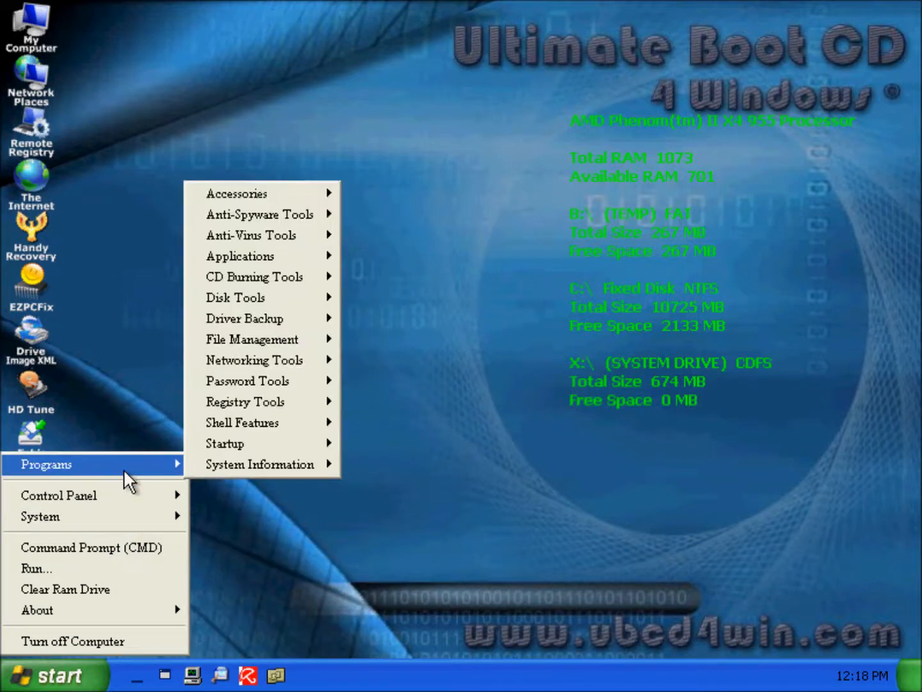
{"action": "mouse_move", "coordinate": [240, 401]}
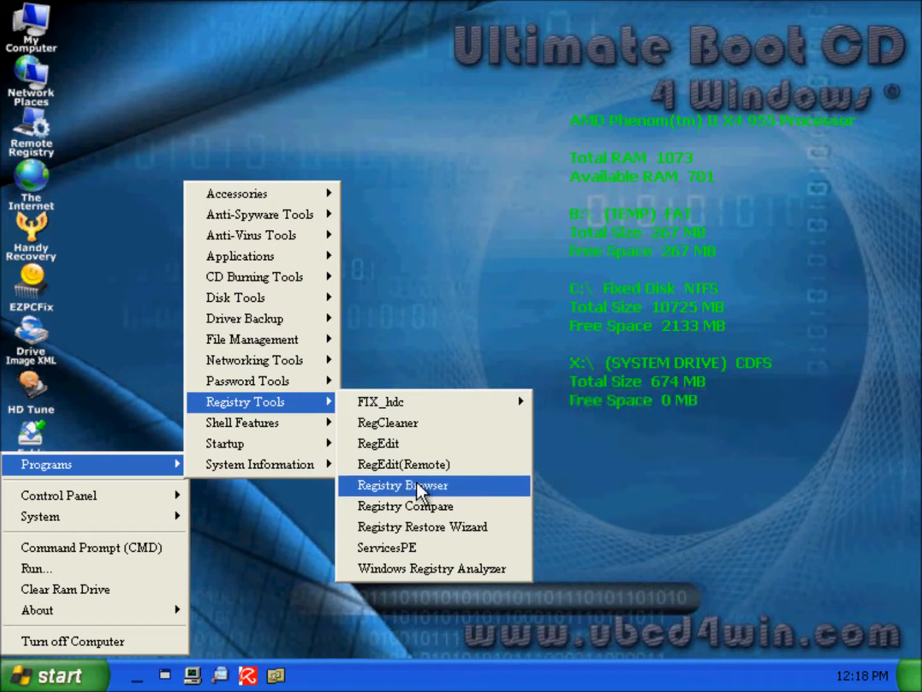
{"action": "left_click", "coordinate": [472, 279]}
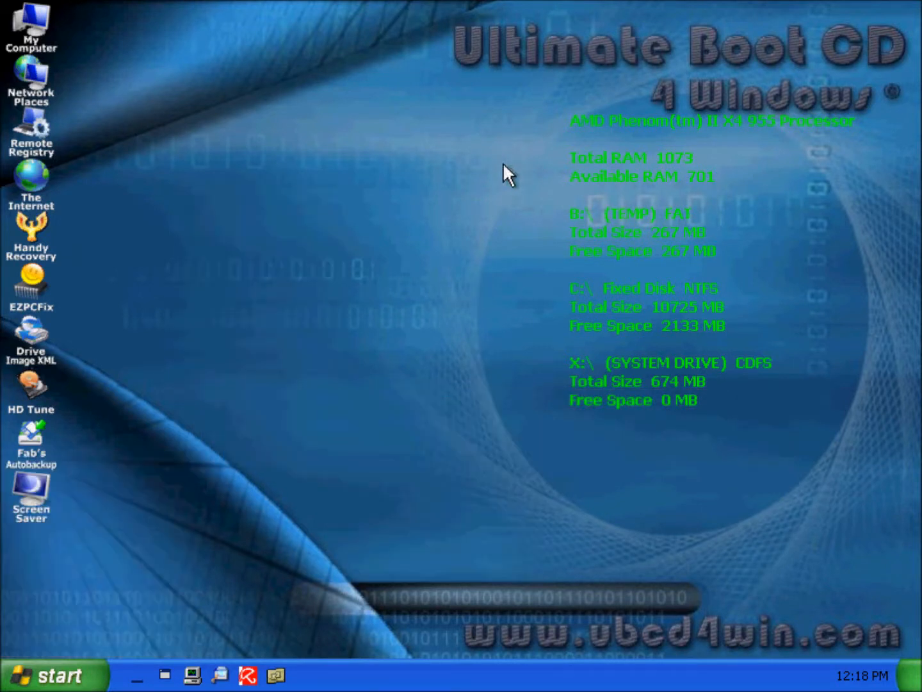